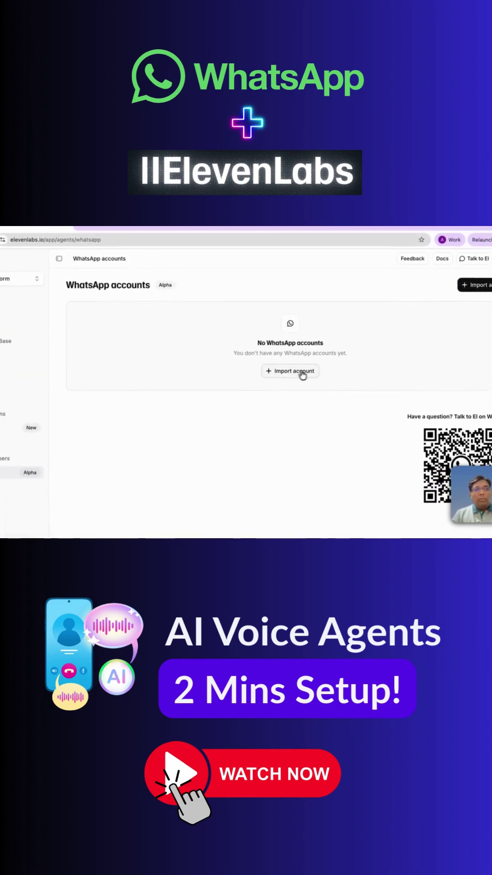
Start a WhatsApp account import from the ElevenLabs WhatsApp accounts page.
click(294, 375)
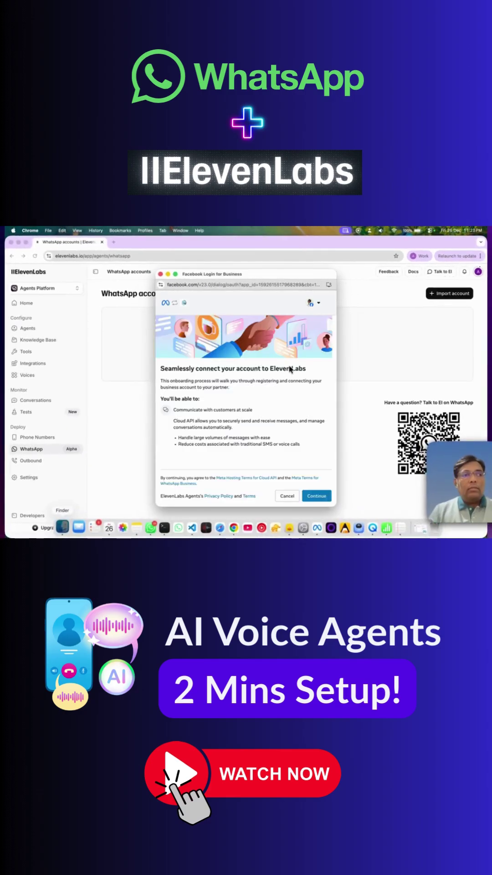
Share the Test WhatsApp Business Account with ElevenLabs Agents and continue to phone number selection.
click(316, 496)
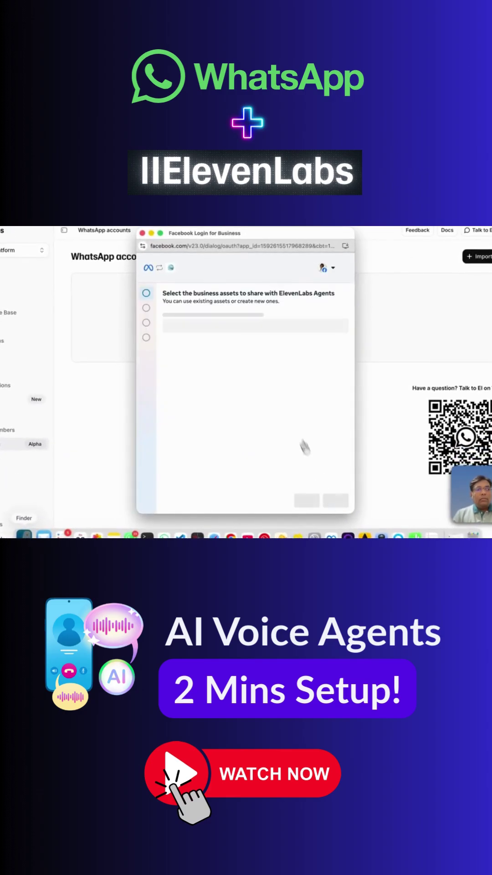
click(236, 357)
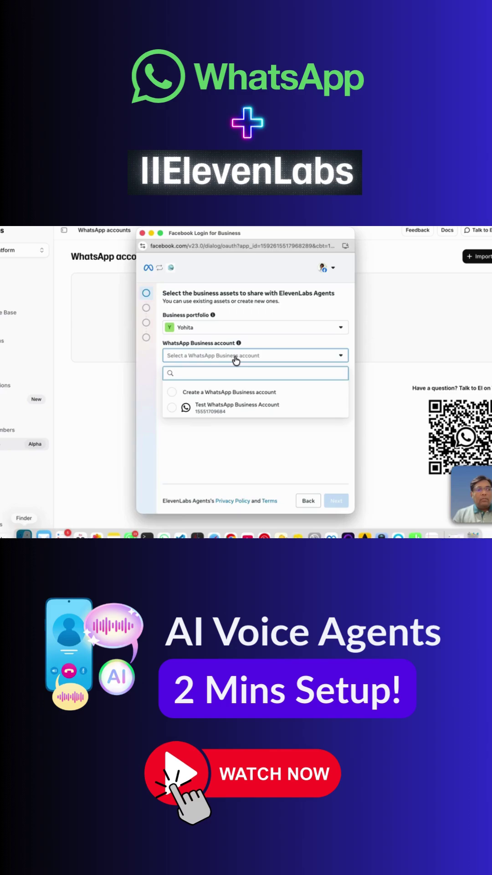
click(233, 413)
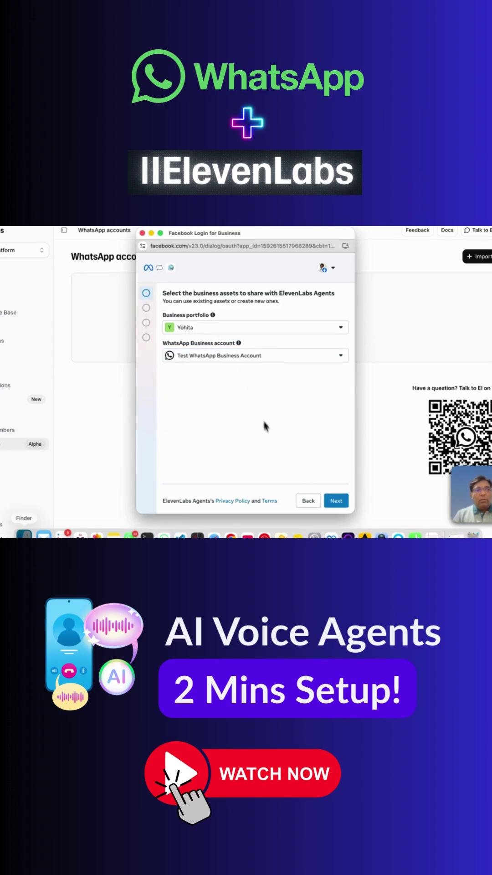
click(337, 503)
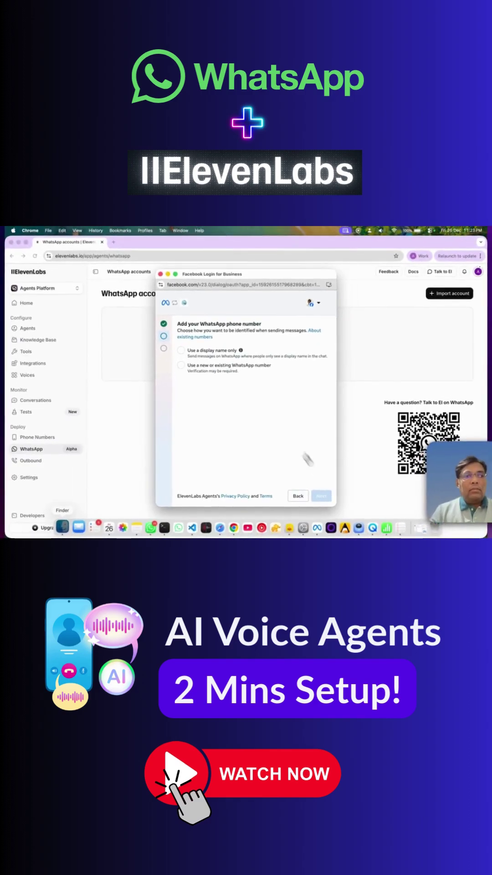
Use an existing WhatsApp number and select Test Number as the phone number.
click(226, 353)
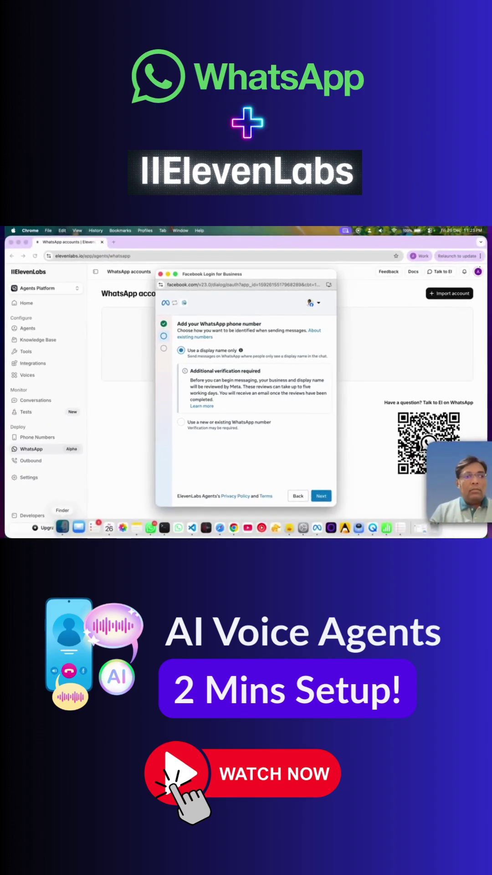
drag(179, 357, 215, 383)
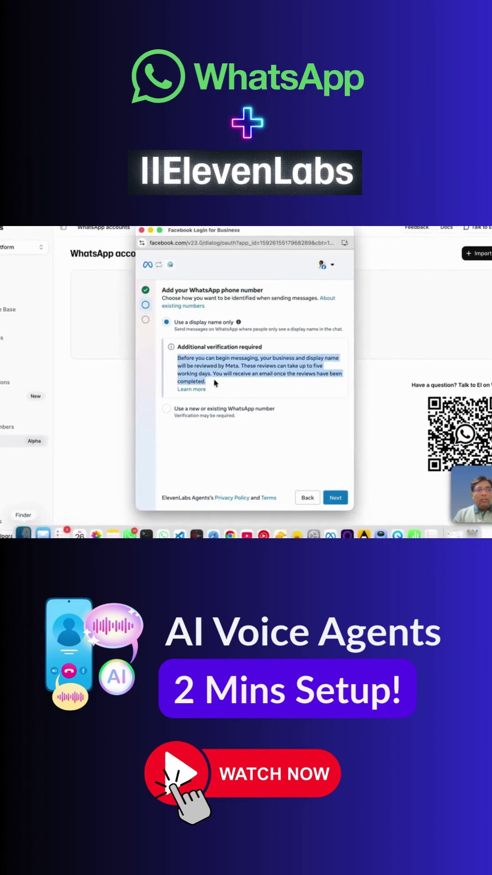
click(220, 410)
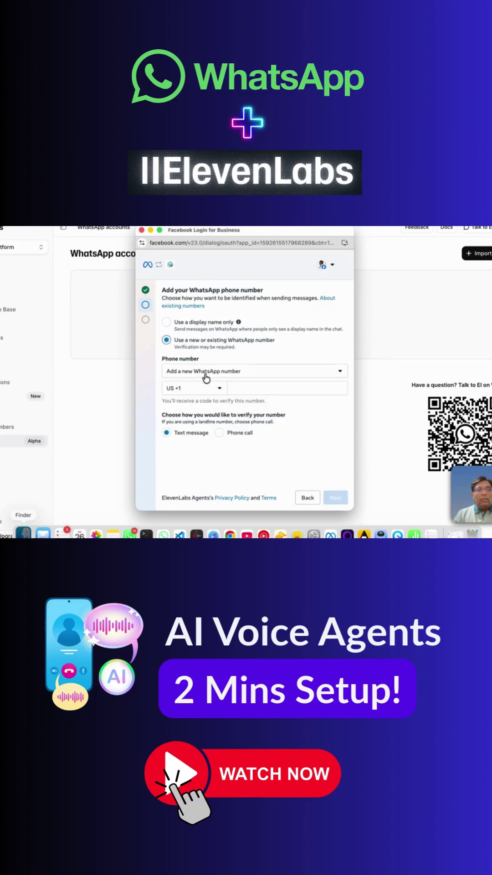
click(205, 378)
click(204, 405)
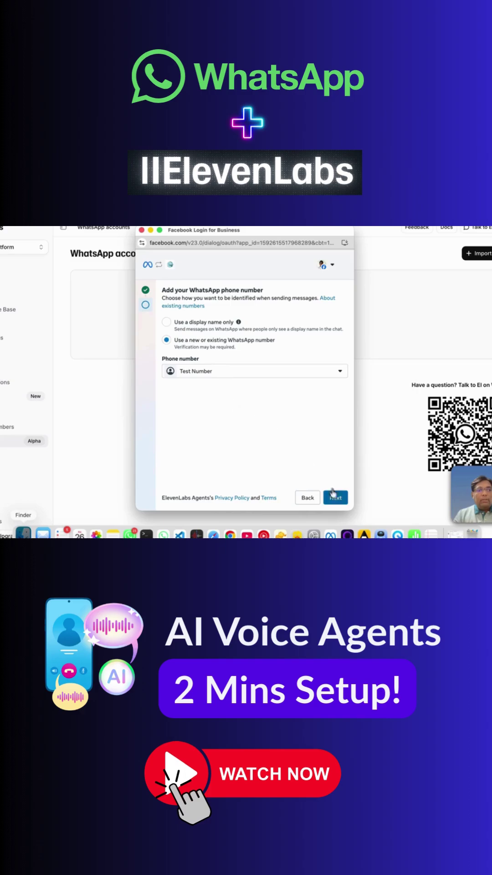
Review the requested WhatsApp permissions and confirm access for ElevenLabs Agents.
click(336, 498)
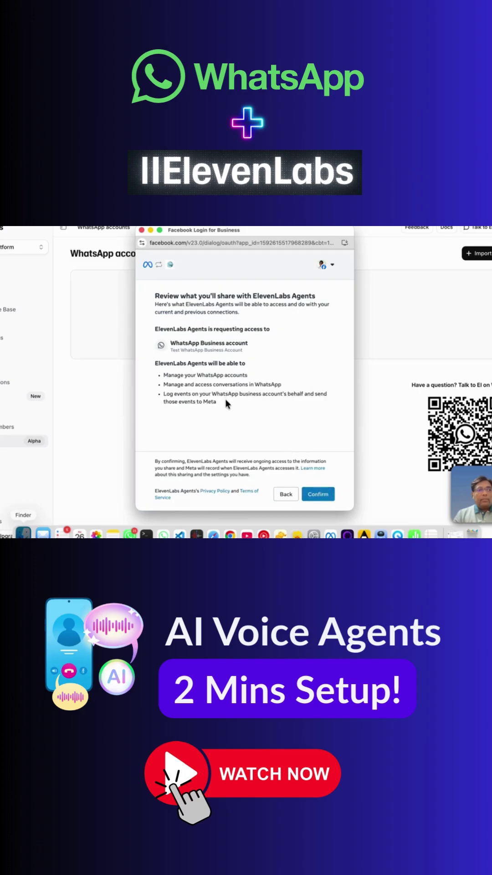
mouse_move(225, 397)
mouse_down()
mouse_move(226, 375)
mouse_move(219, 403)
mouse_up()
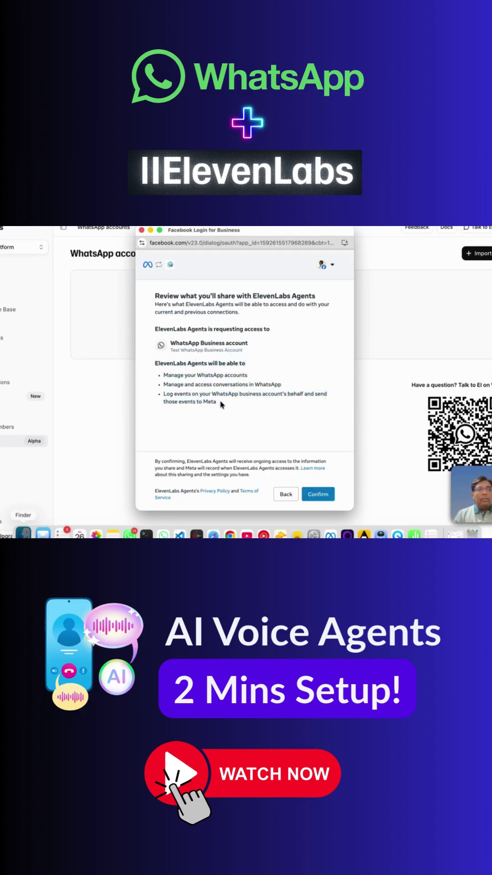
click(319, 494)
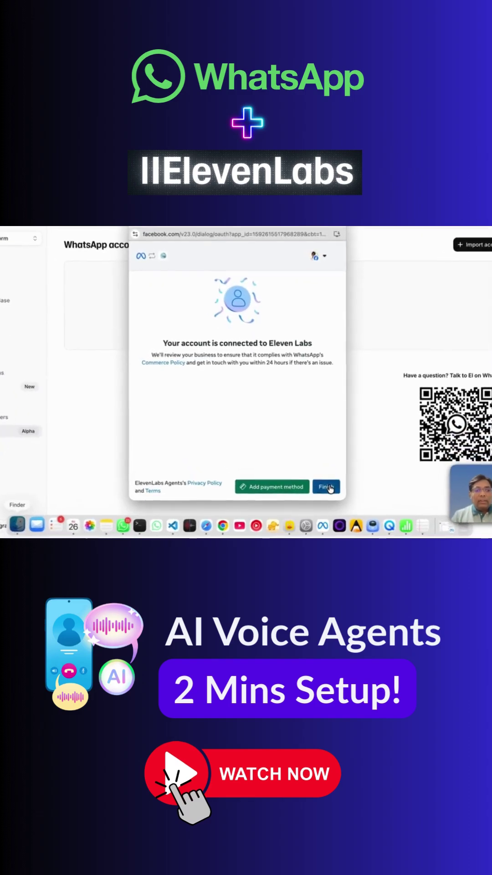
Finish the Facebook connection flow and return to ElevenLabs' WhatsApp accounts page.
click(330, 488)
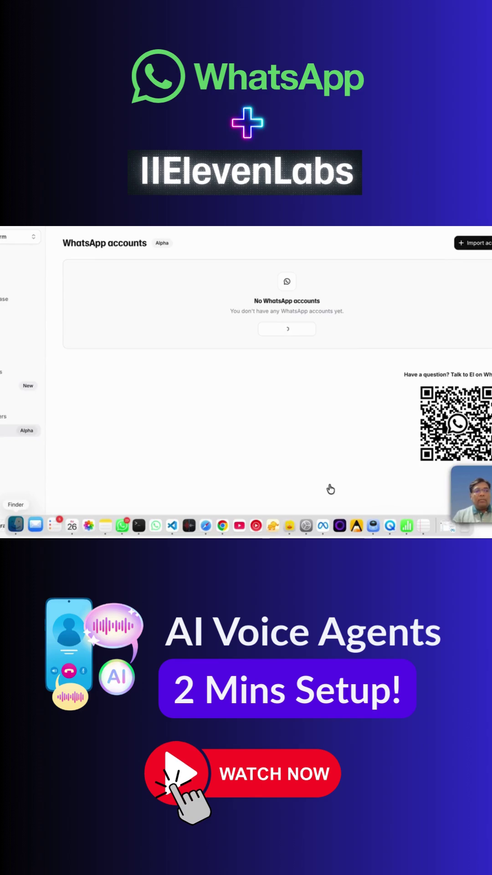